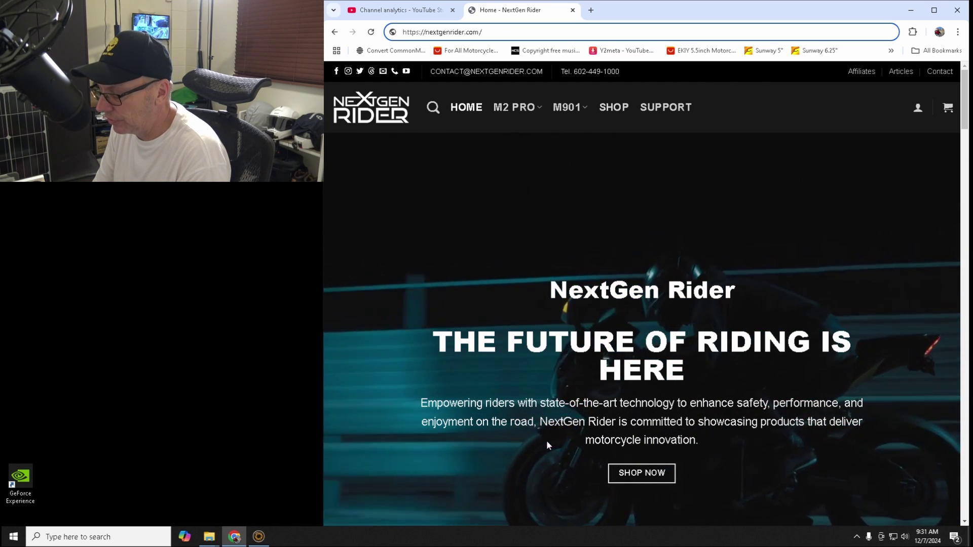
Open nextgenrider.com/m2maxdiy and examine the M2 Max.vhdx entry in the shared M2 Max Upgrade folder
{"action": "type", "text": "m2maxdiy"}
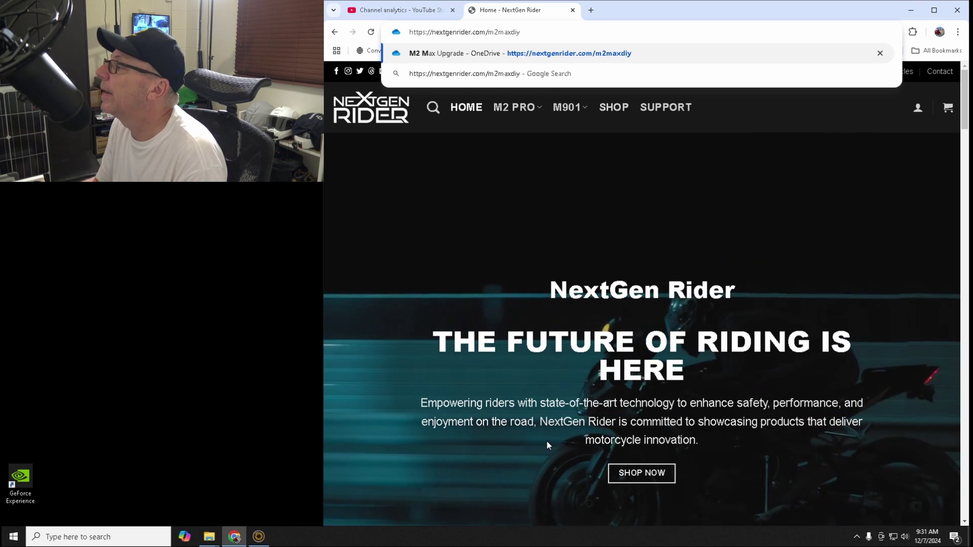
{"action": "key", "text": "Return"}
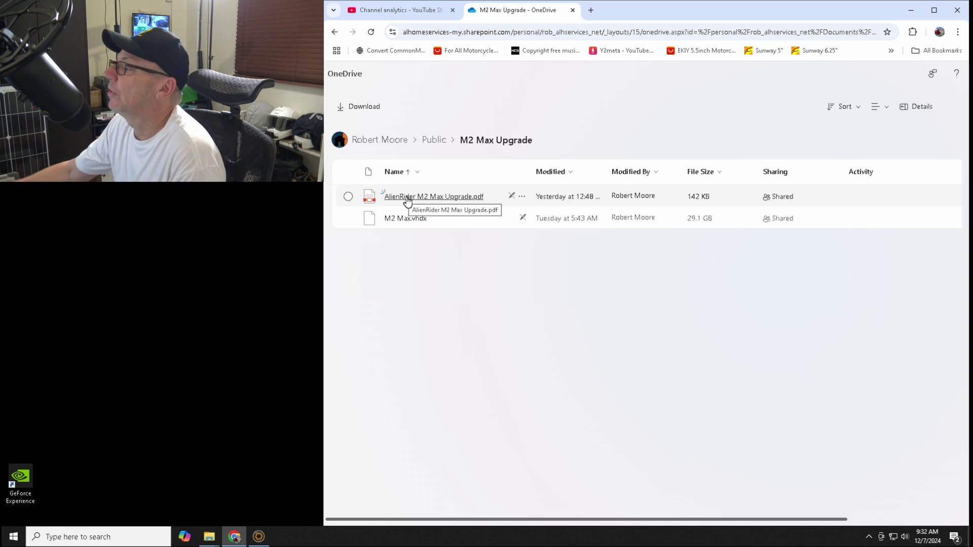
{"action": "left_click", "coordinate": [348, 219]}
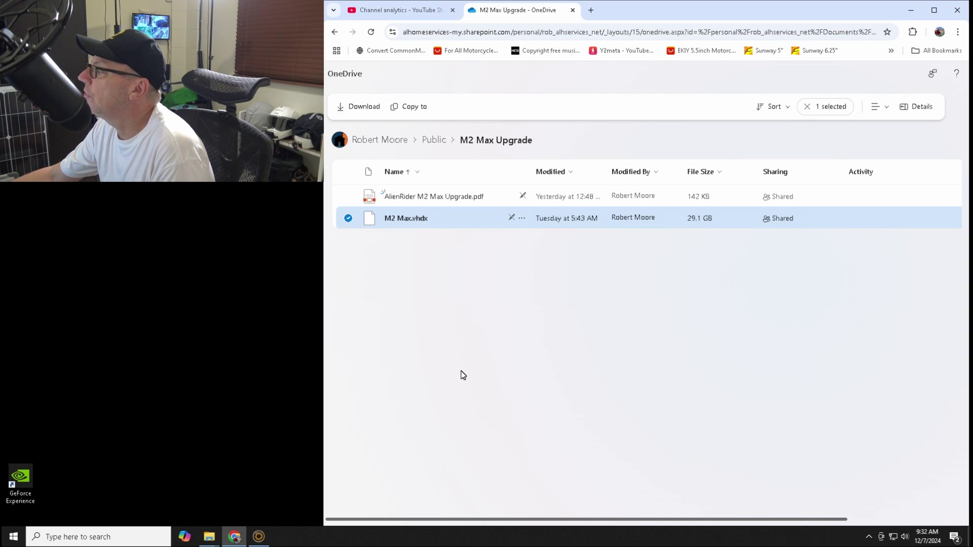
{"action": "left_click", "coordinate": [348, 220]}
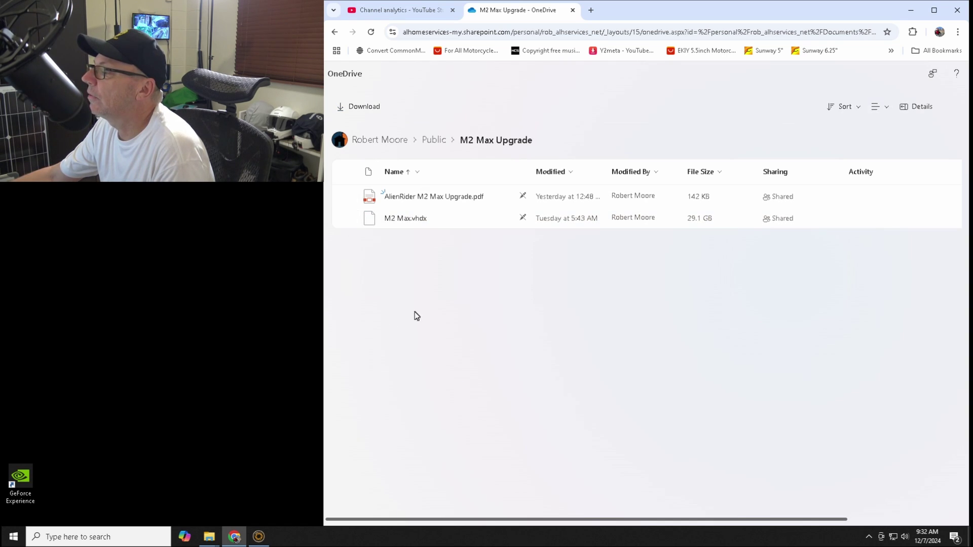
Switch to the File Explorer window showing USB Drive (F:) and look inside the event folder's front subfolder
{"action": "left_click", "coordinate": [209, 536]}
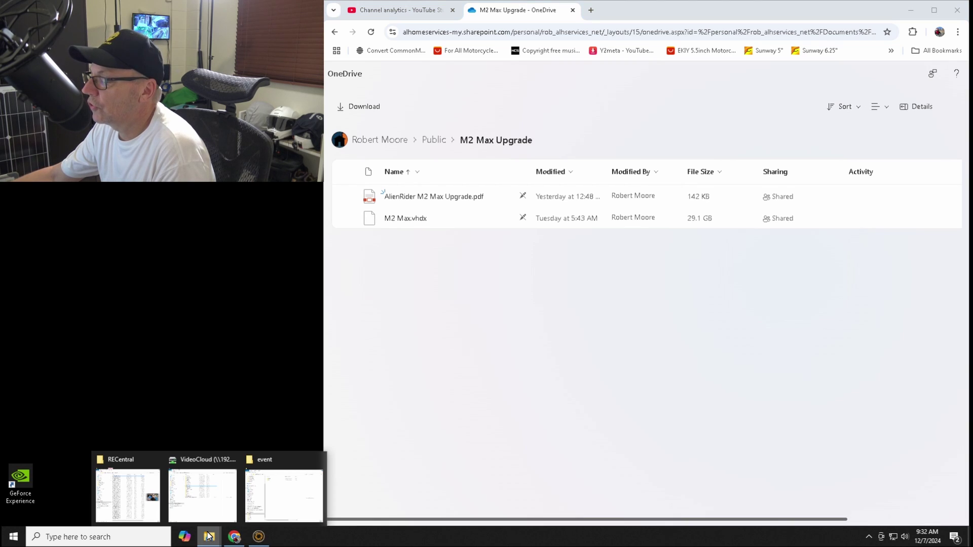
{"action": "left_click", "coordinate": [278, 492]}
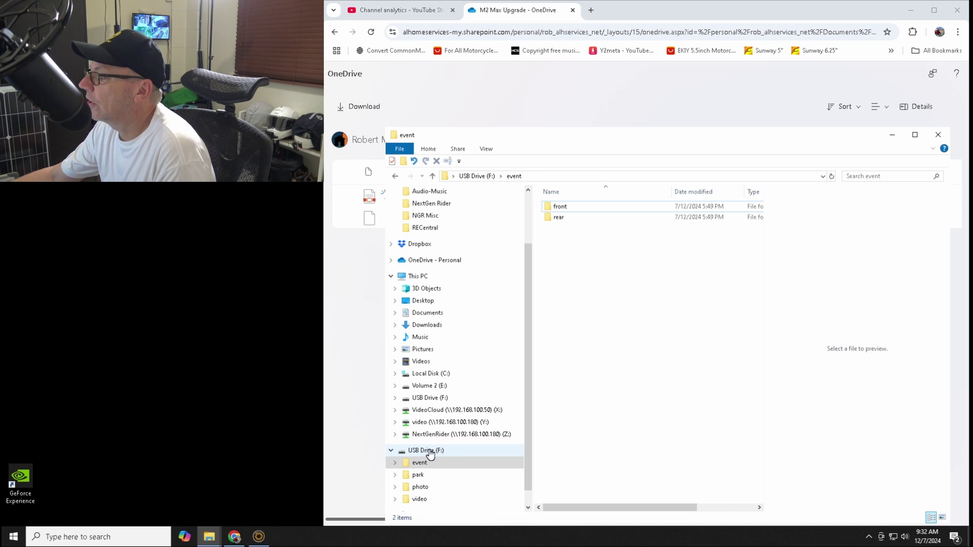
{"action": "left_click", "coordinate": [563, 207]}
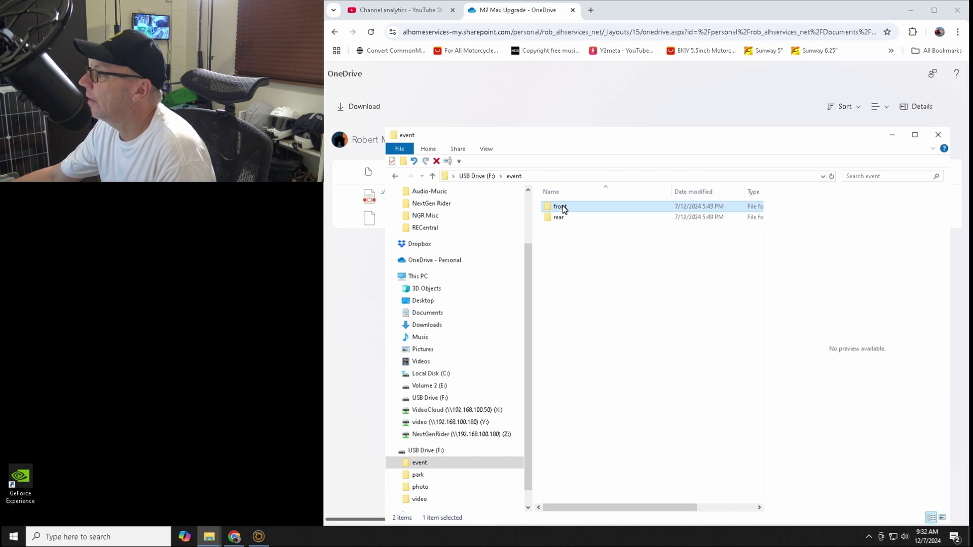
{"action": "double_click", "coordinate": [563, 207]}
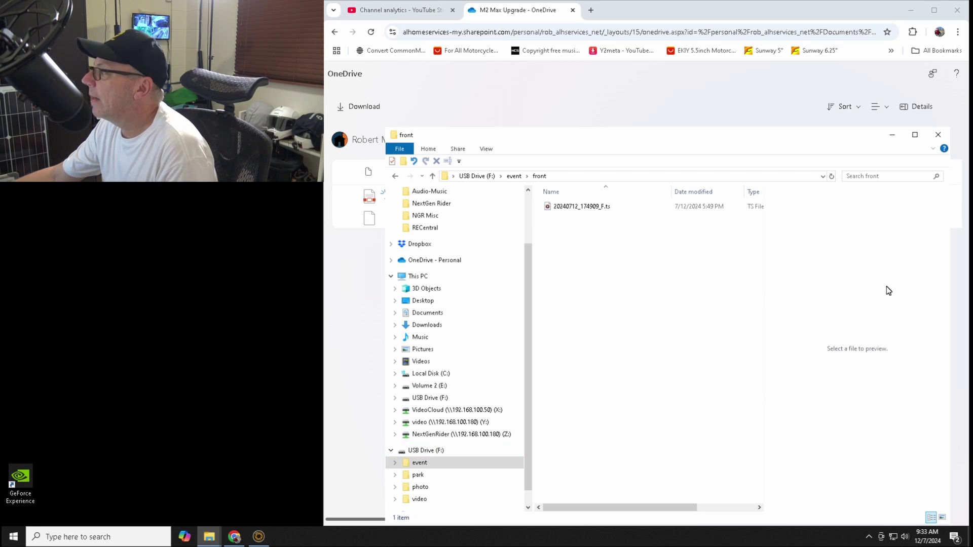
Clear the open windows from view and open the M2 Max Upgrade folder on the desktop
{"action": "left_click", "coordinate": [892, 136]}
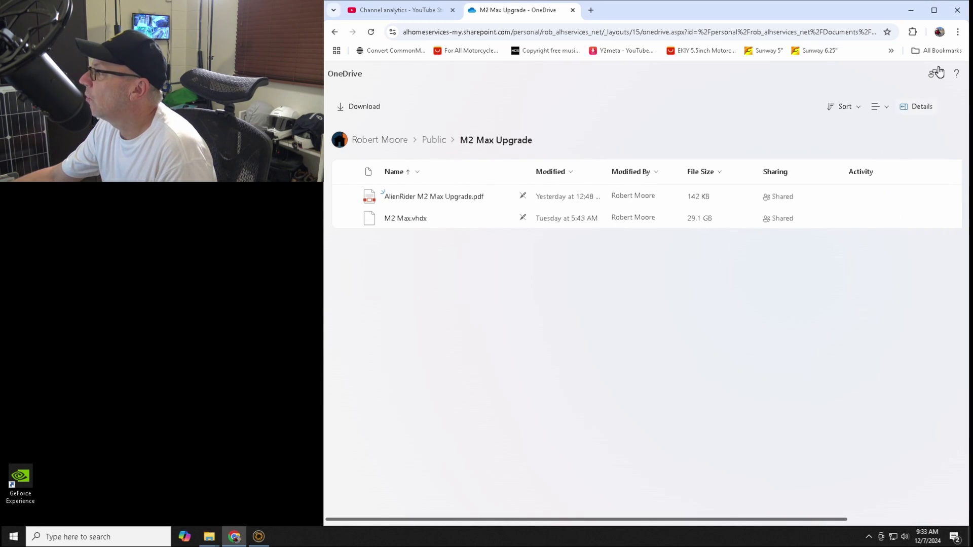
{"action": "left_click", "coordinate": [910, 10]}
{"action": "double_click", "coordinate": [566, 176]}
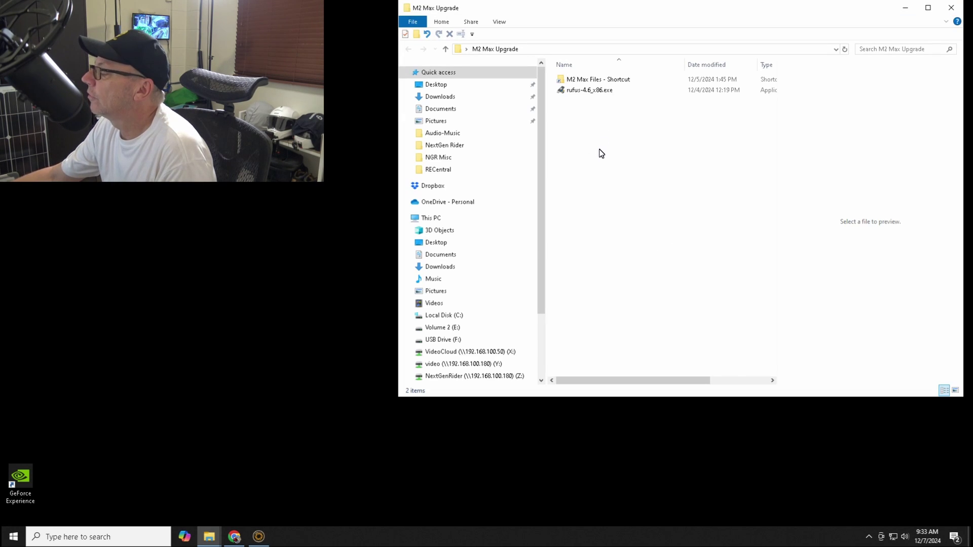
Switch to Chrome and search the web for "rufus download" in a new tab
{"action": "left_click", "coordinate": [234, 537]}
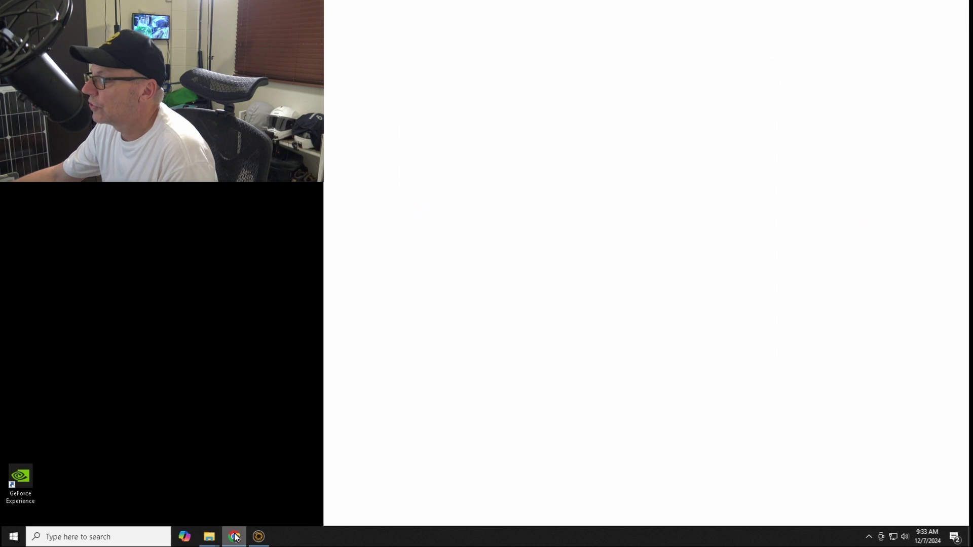
{"action": "left_click", "coordinate": [591, 11]}
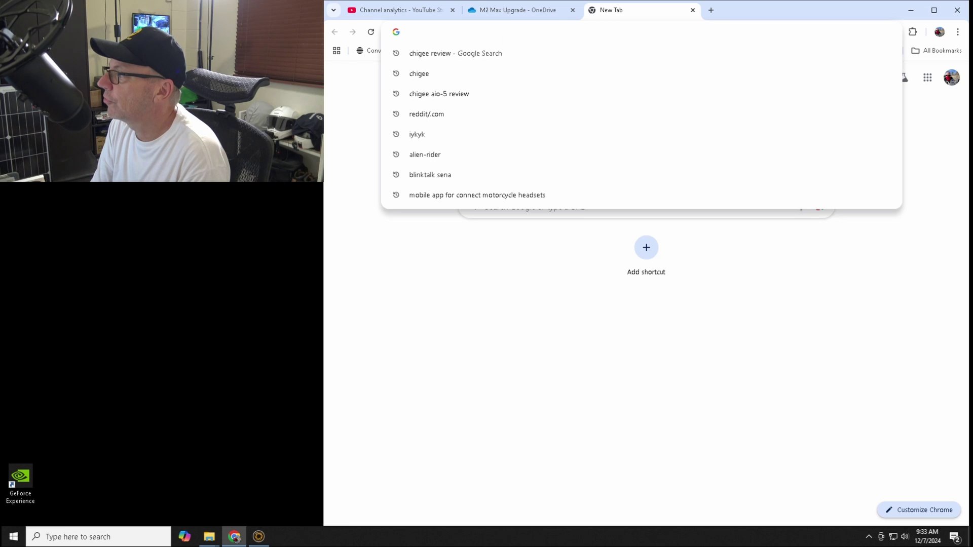
{"action": "type", "text": "ru"}
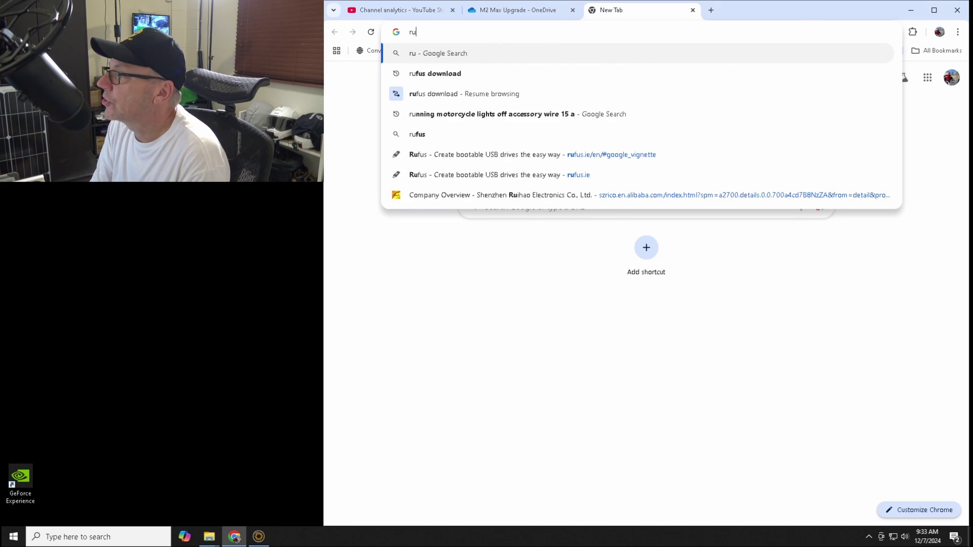
{"action": "type", "text": "fud"}
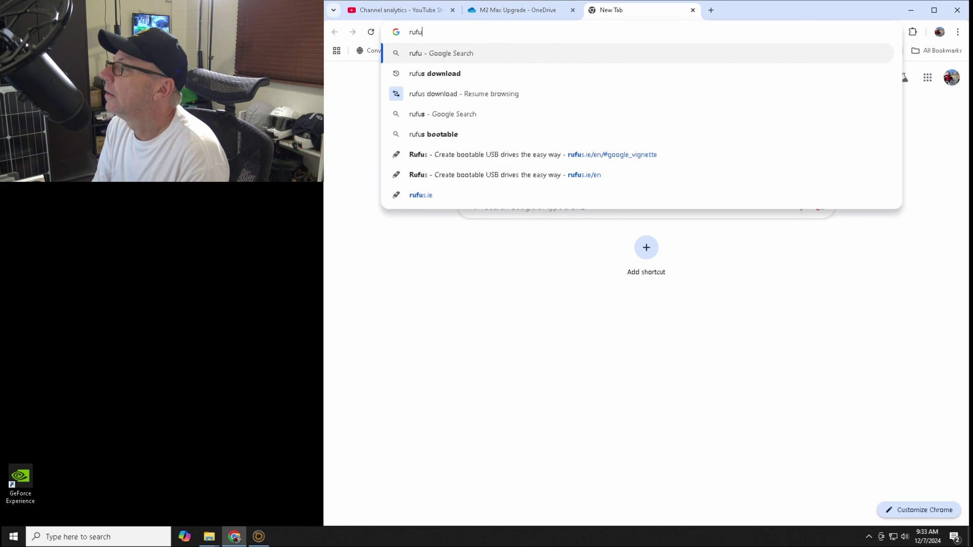
{"action": "key", "text": "BackSpace"}
{"action": "type", "text": "s download"}
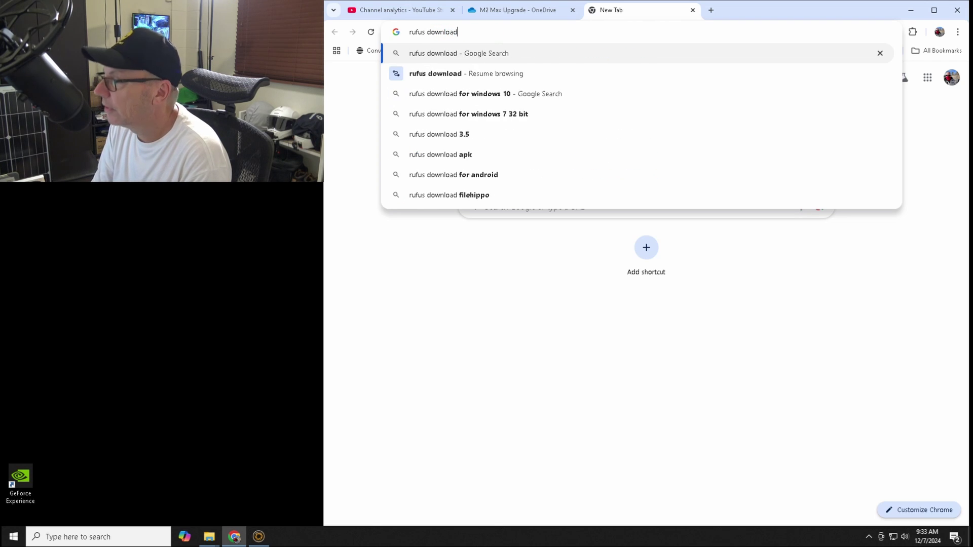
{"action": "key", "text": "Return"}
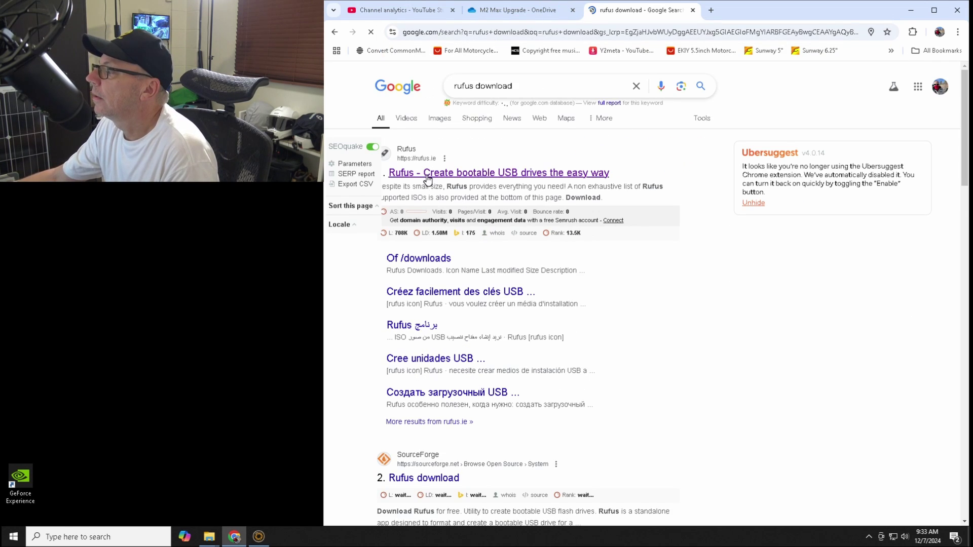
Open the official Rufus site, examine its list of latest release downloads, and return to the M2 Max Upgrade folder
{"action": "left_click", "coordinate": [440, 177]}
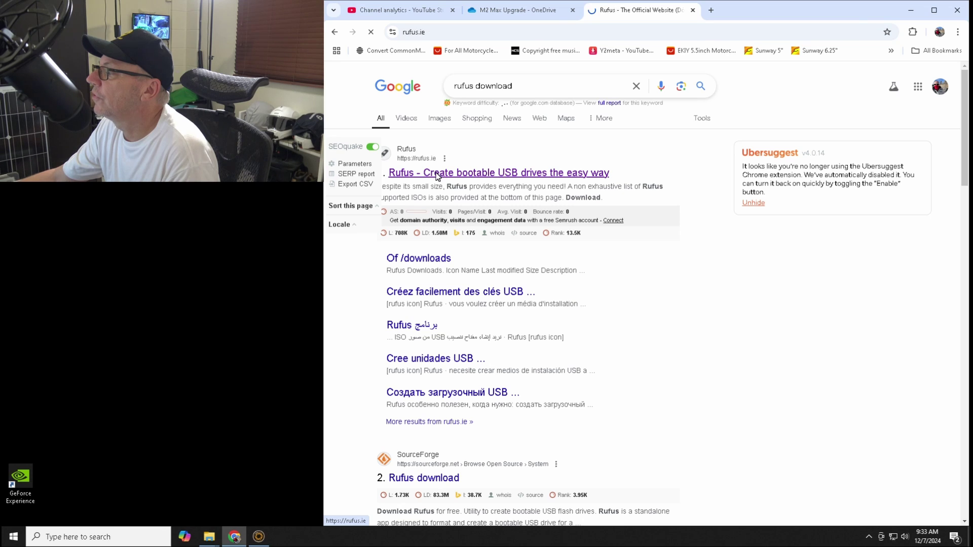
{"action": "scroll", "coordinate": [527, 289], "scroll_direction": "down", "scroll_amount": 12}
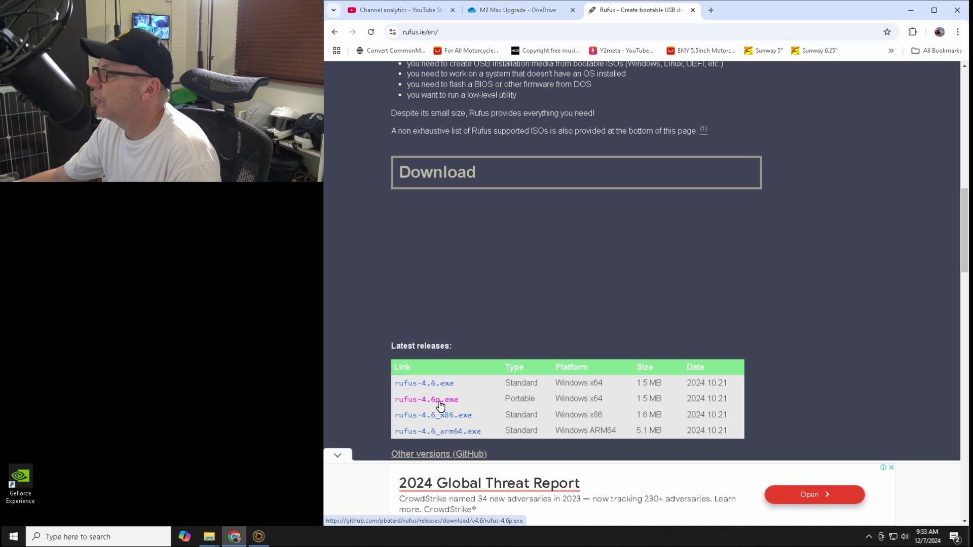
{"action": "left_click", "coordinate": [906, 13]}
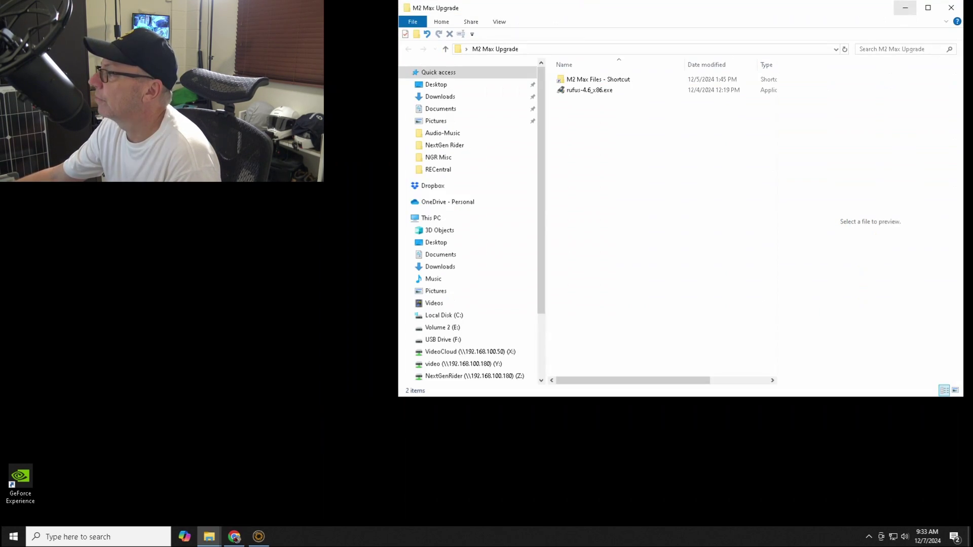
Launch rufus-4.6_x86.exe and choose NO_LABEL (F:) [64 GB] as the target device
{"action": "left_click", "coordinate": [581, 92]}
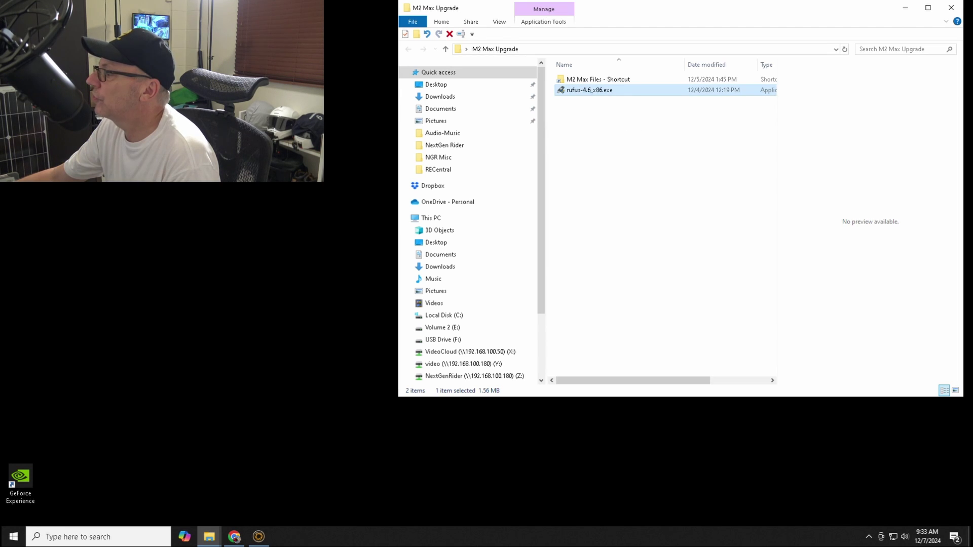
{"action": "key", "text": "Return"}
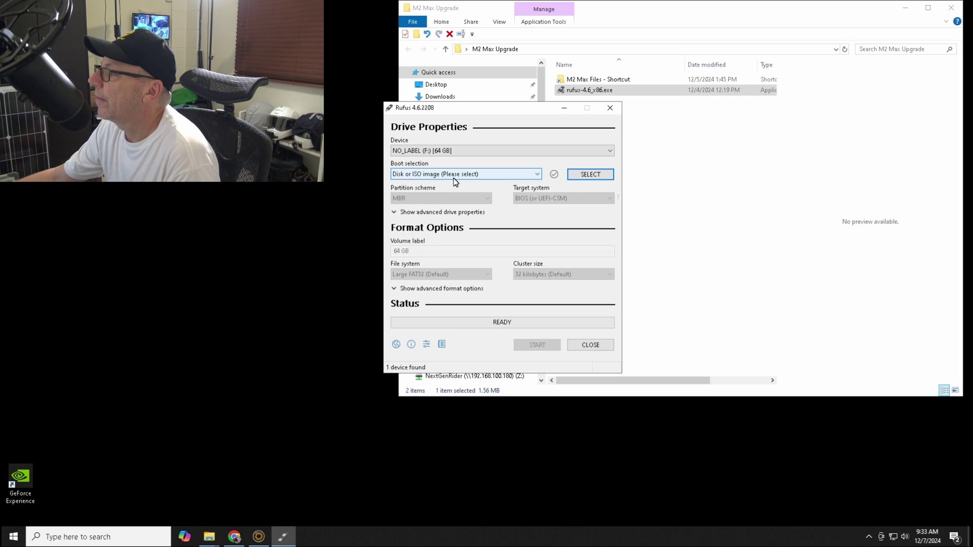
{"action": "left_click", "coordinate": [608, 151]}
{"action": "left_click", "coordinate": [563, 161]}
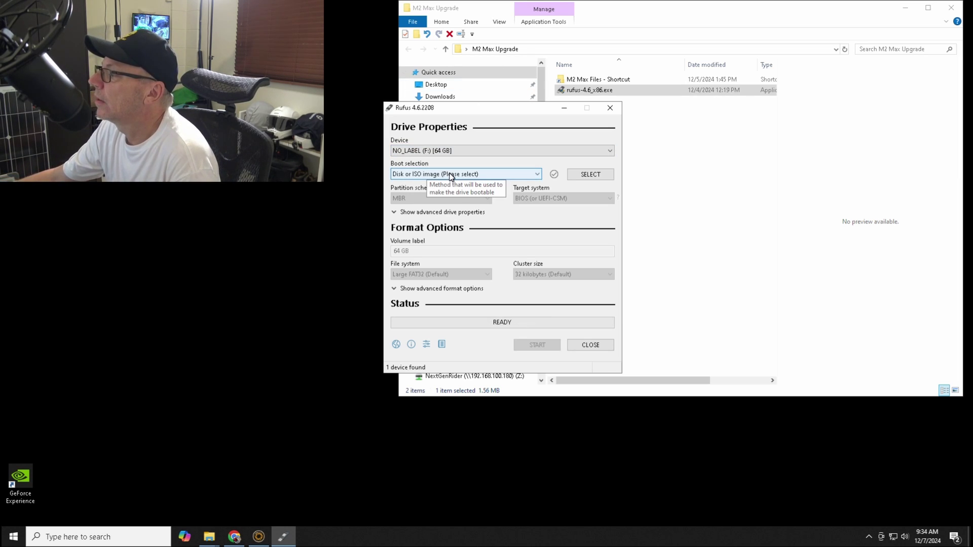
Set the boot selection to Disk or ISO image and load M2 Max.vhdx from the M2 Max Files folder
{"action": "left_click", "coordinate": [448, 176]}
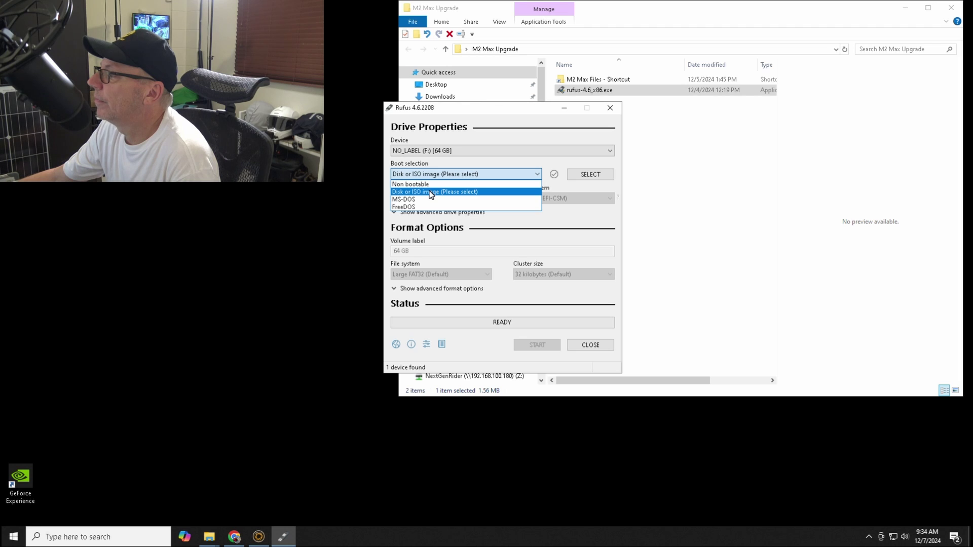
{"action": "left_click", "coordinate": [431, 193]}
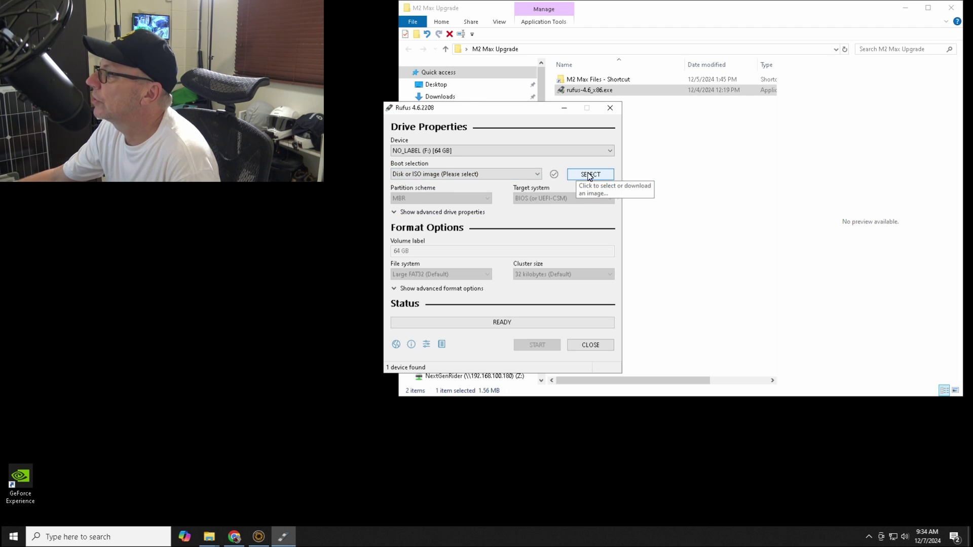
{"action": "left_click", "coordinate": [588, 174]}
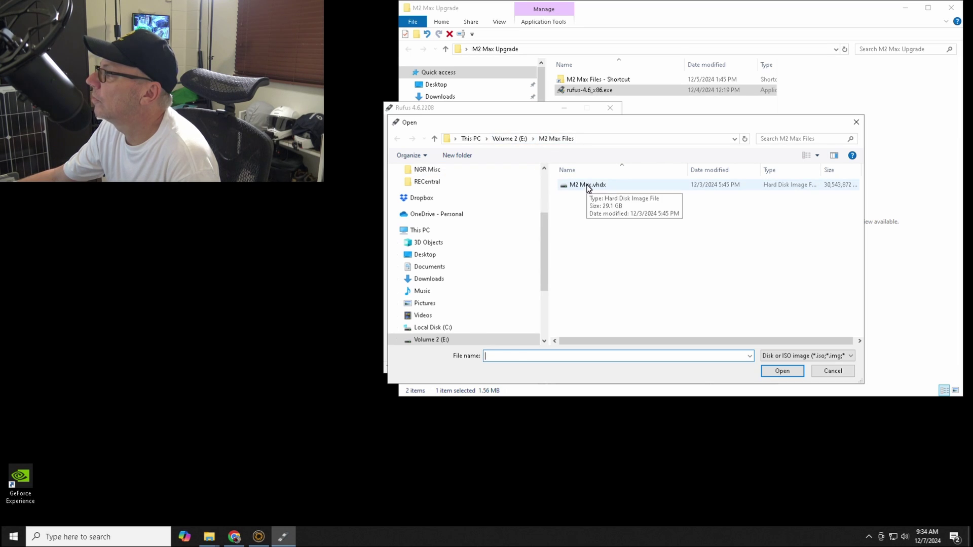
{"action": "left_click", "coordinate": [587, 187]}
{"action": "left_click", "coordinate": [781, 371]}
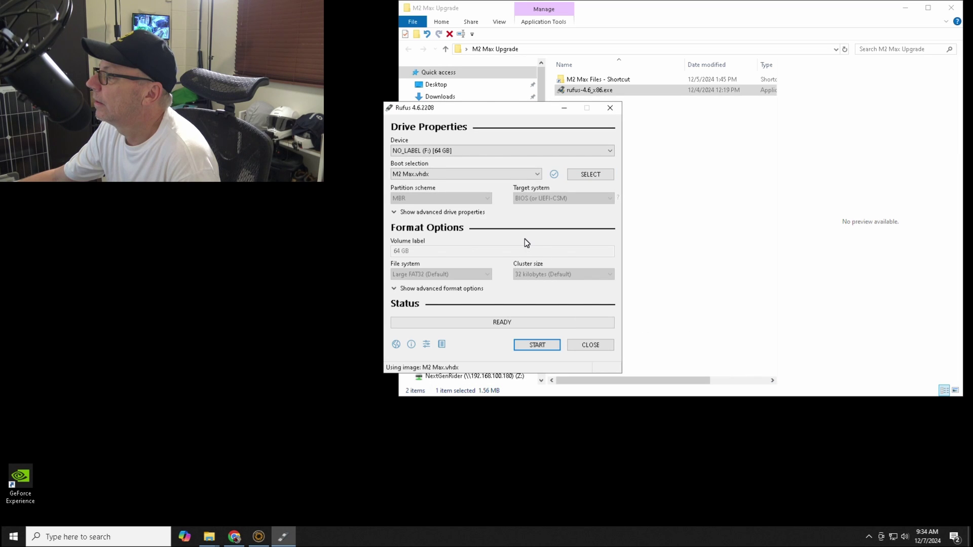
Start writing the M2 Max.vhdx image to the 64 GB USB drive and accept the erasure of all its data
{"action": "left_click", "coordinate": [531, 345]}
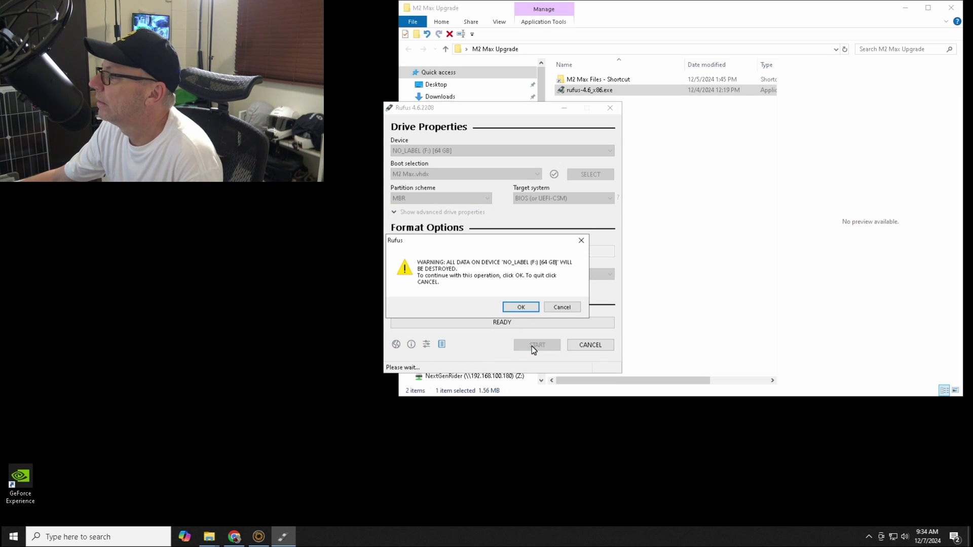
{"action": "left_click", "coordinate": [516, 307]}
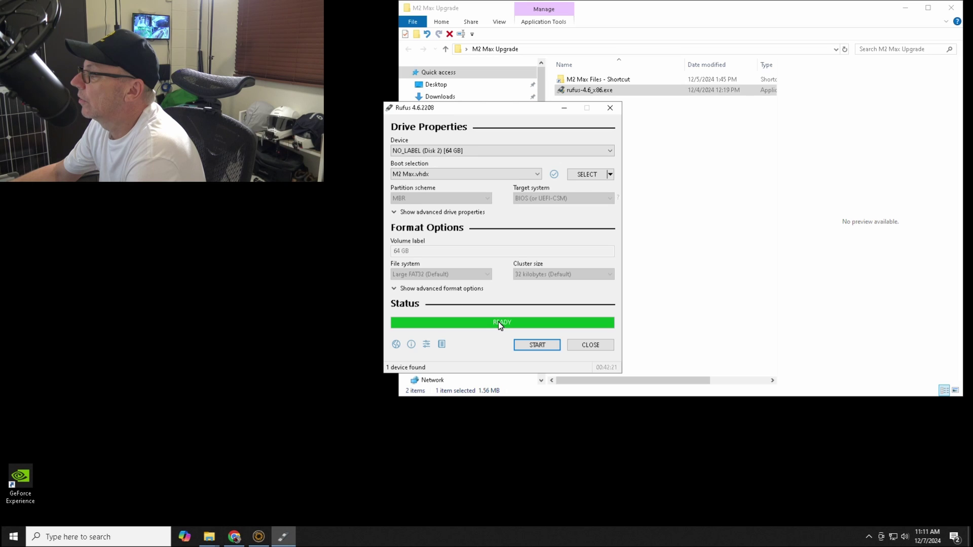
Return to the M2 Max Upgrade folder window and check the drives listed under This PC
{"action": "left_click", "coordinate": [744, 307]}
{"action": "scroll", "coordinate": [485, 301], "scroll_direction": "down", "scroll_amount": 1}
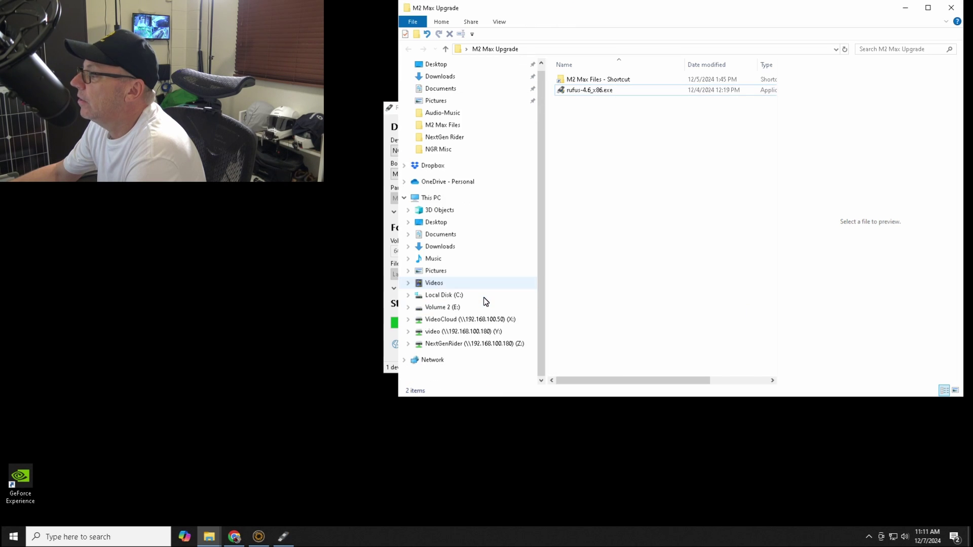